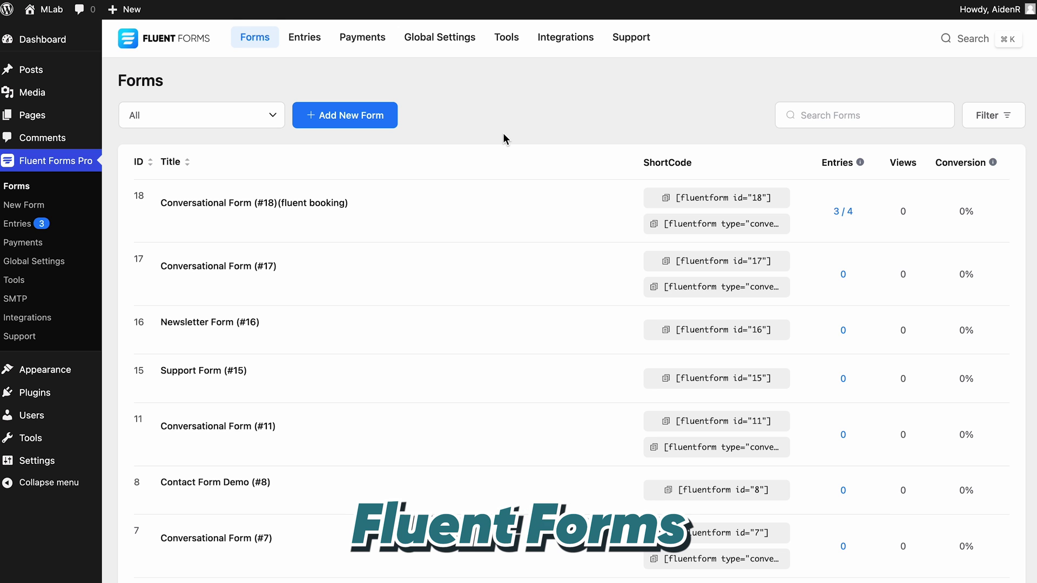
# Search the modules for 'Not' and enable the Notion module
pyautogui.click(567, 39)
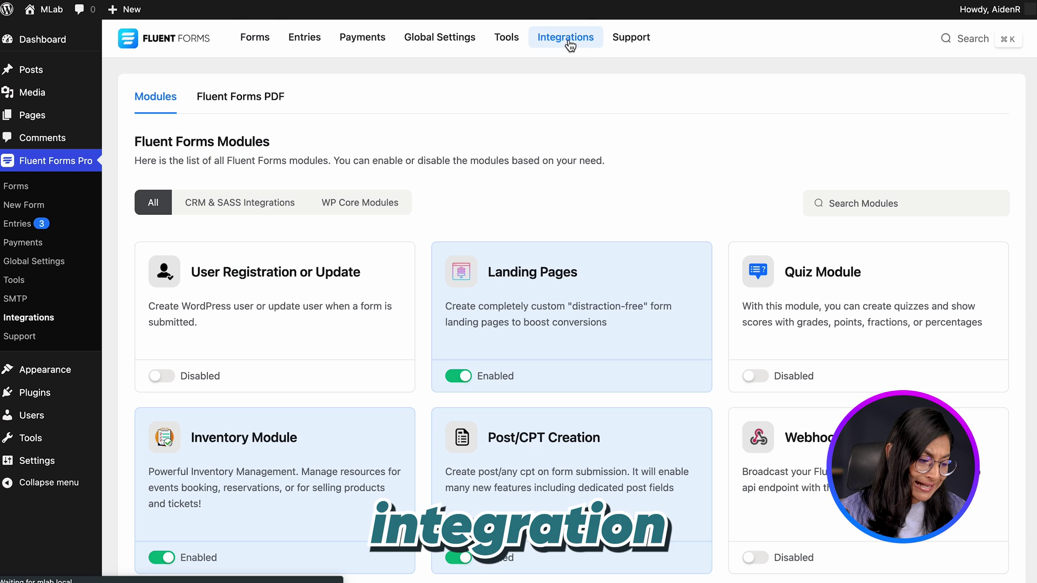
pyautogui.write('Noti')
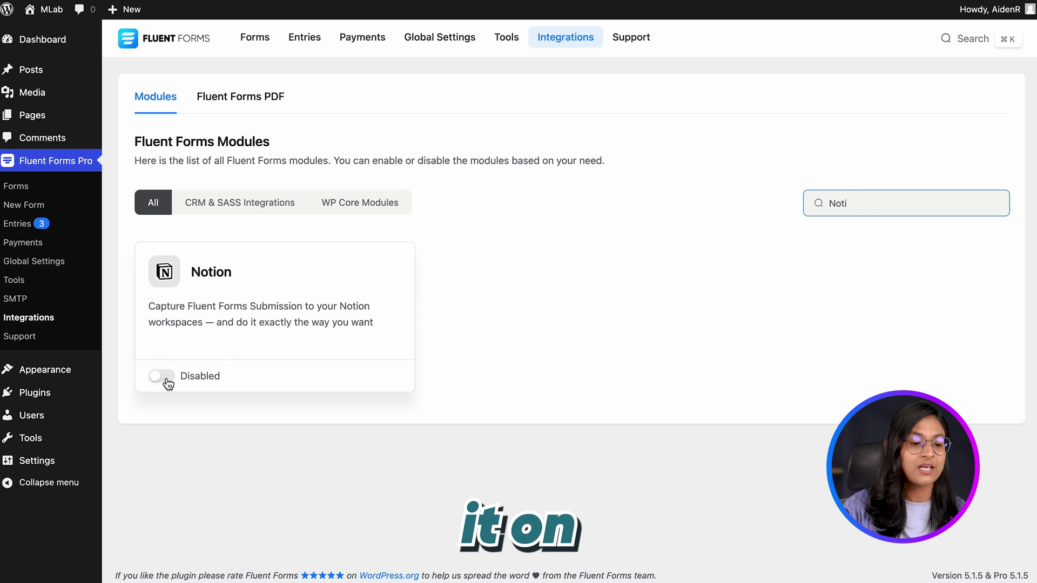
pyautogui.click(164, 377)
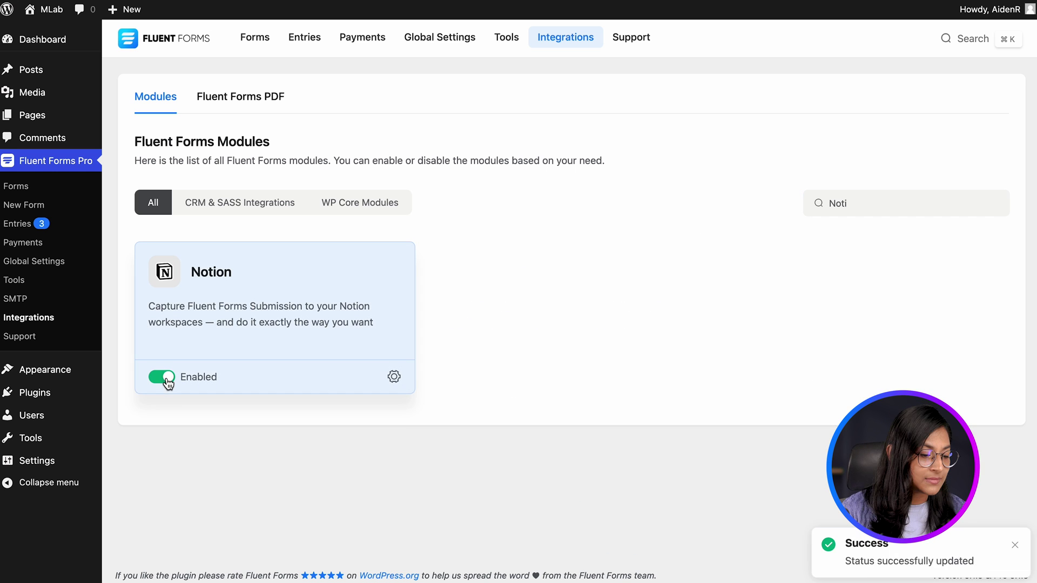
# From the Notion module settings, start getting a Notion access code
pyautogui.click(402, 385)
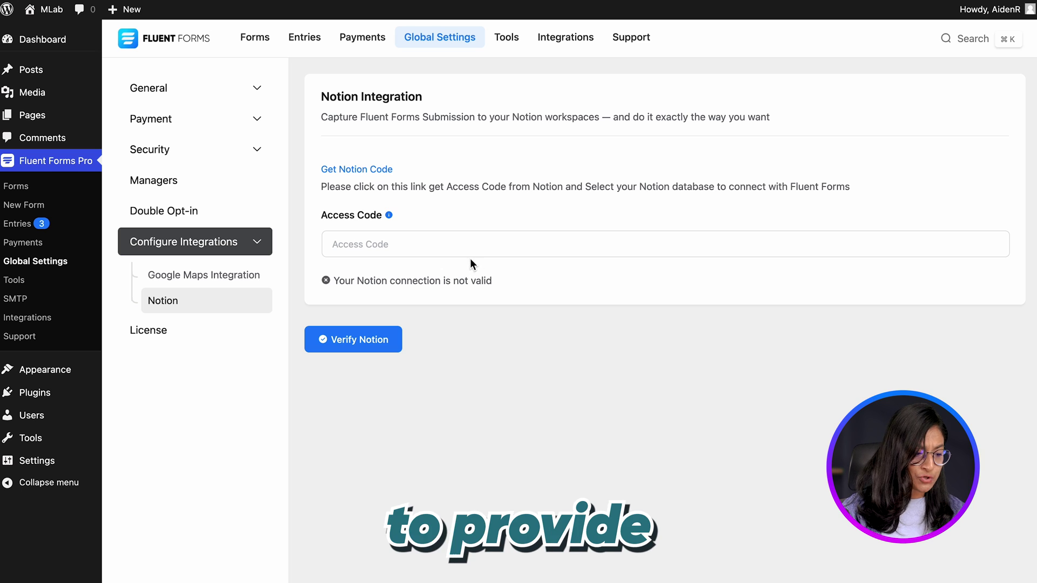
pyautogui.moveTo(323, 215); pyautogui.dragTo(389, 217)
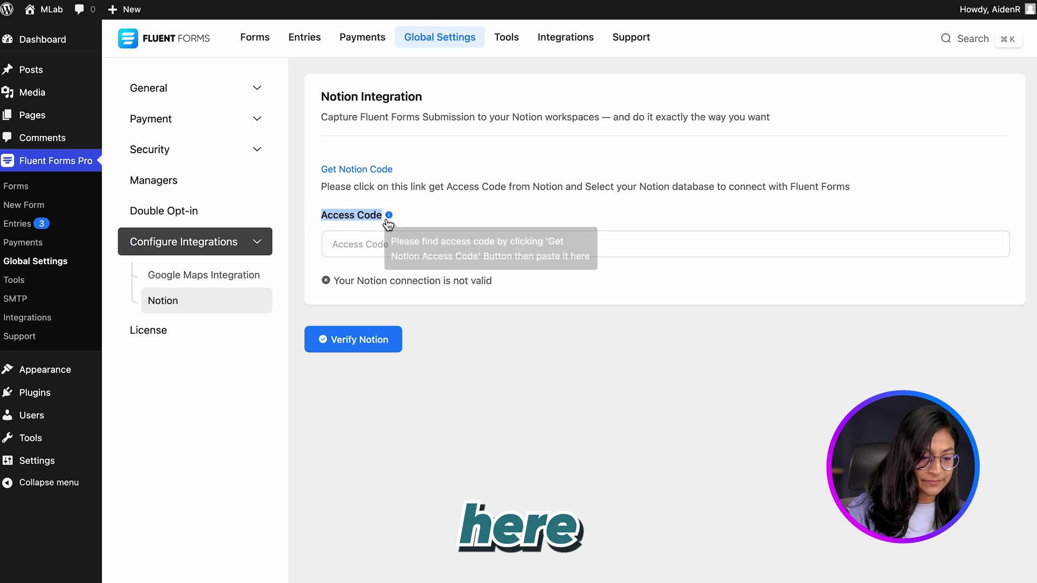
pyautogui.click(465, 227)
pyautogui.click(368, 171)
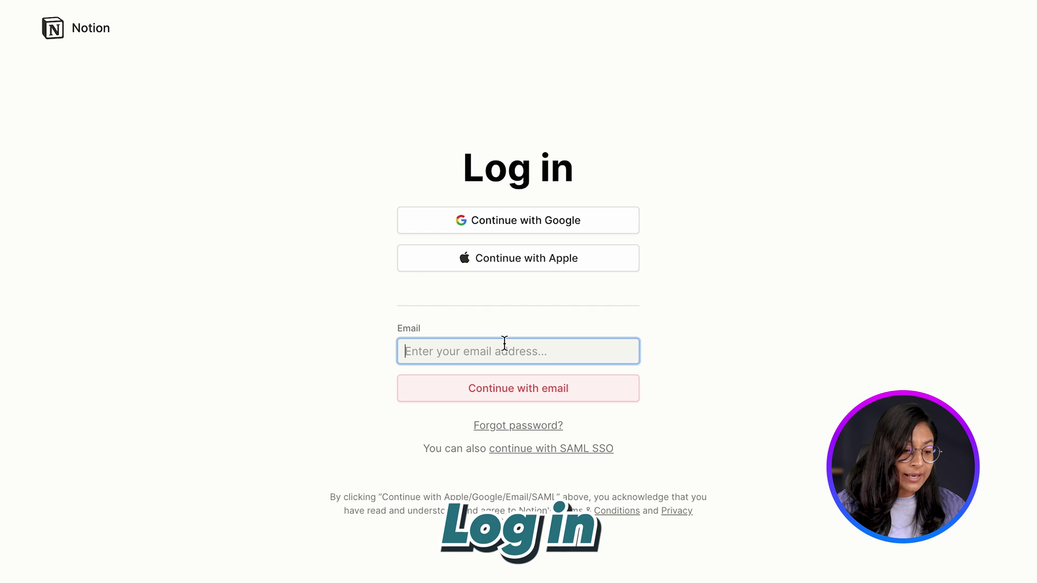
# Log into Notion with an emailed login code and grant Fluent Forms access to Survey Reports
pyautogui.click(527, 396)
pyautogui.click(527, 475)
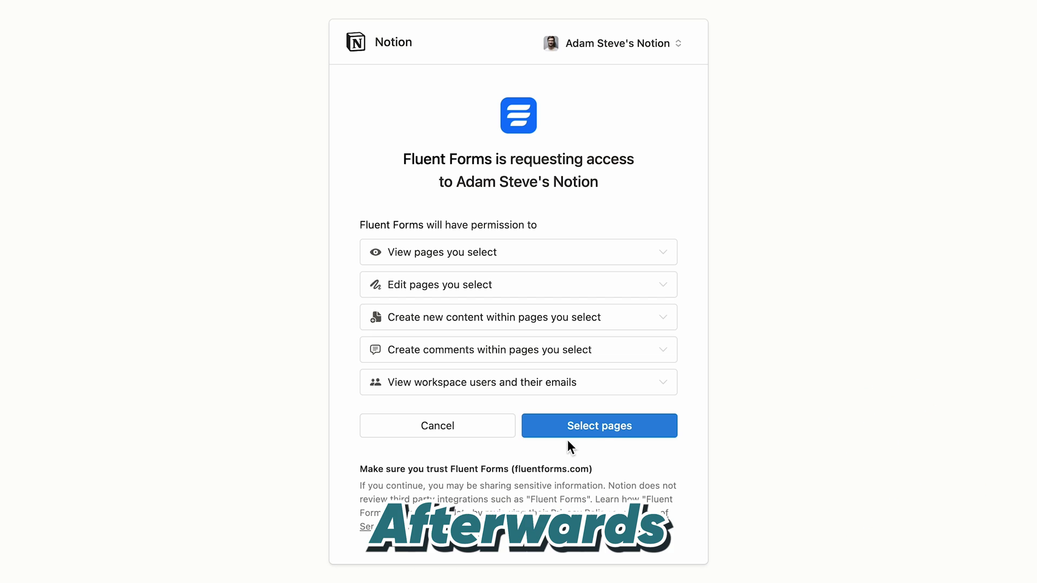
pyautogui.click(604, 427)
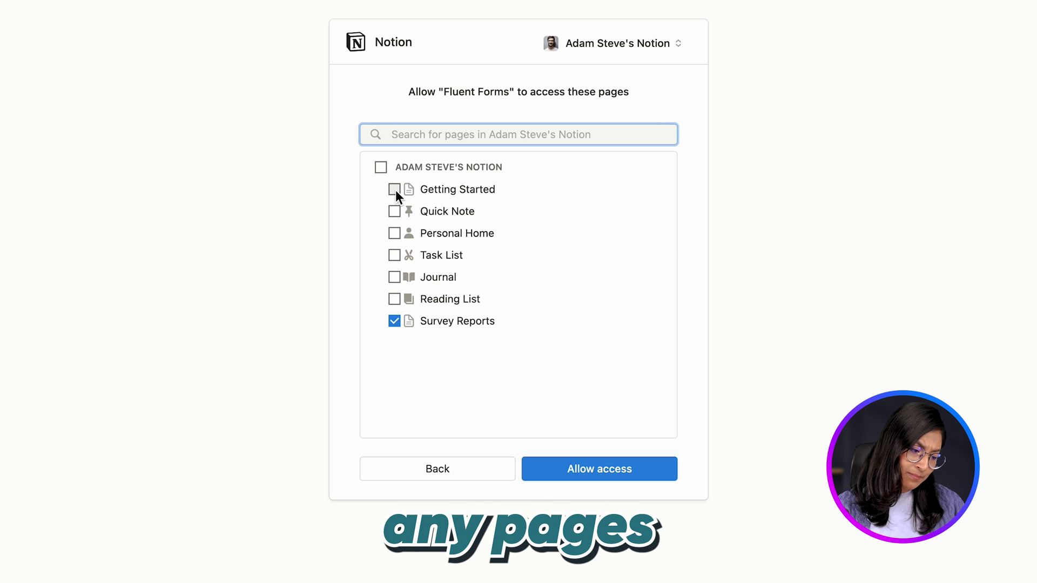
pyautogui.click(394, 236)
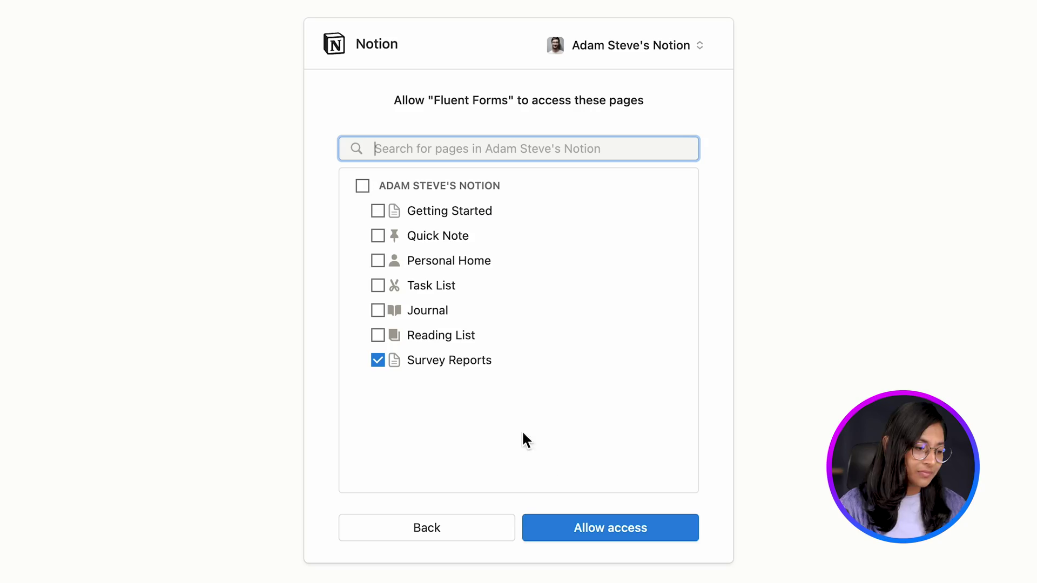
pyautogui.click(617, 537)
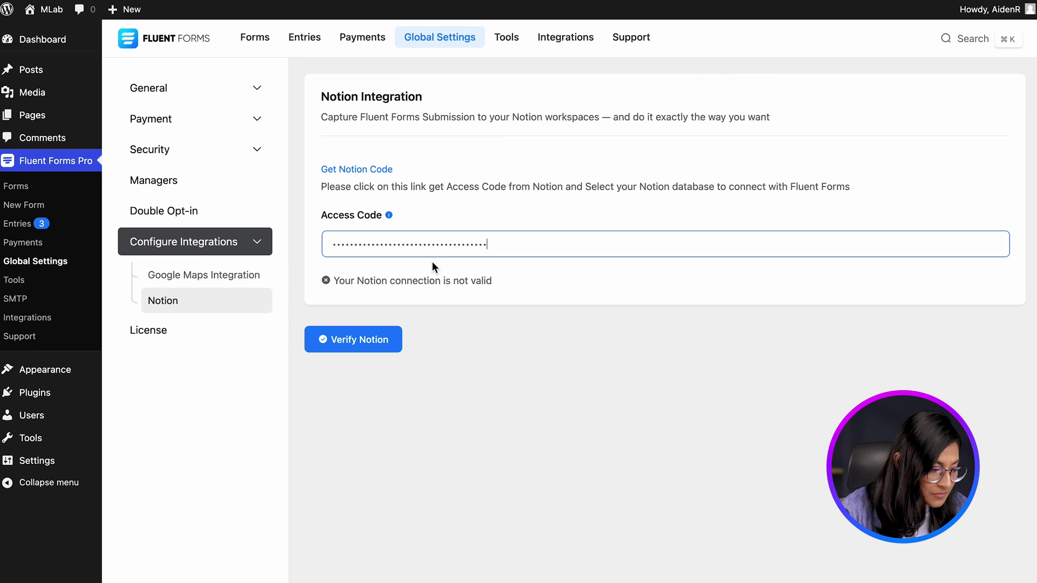
# Verify the Notion connection using the pasted access code
pyautogui.click(355, 342)
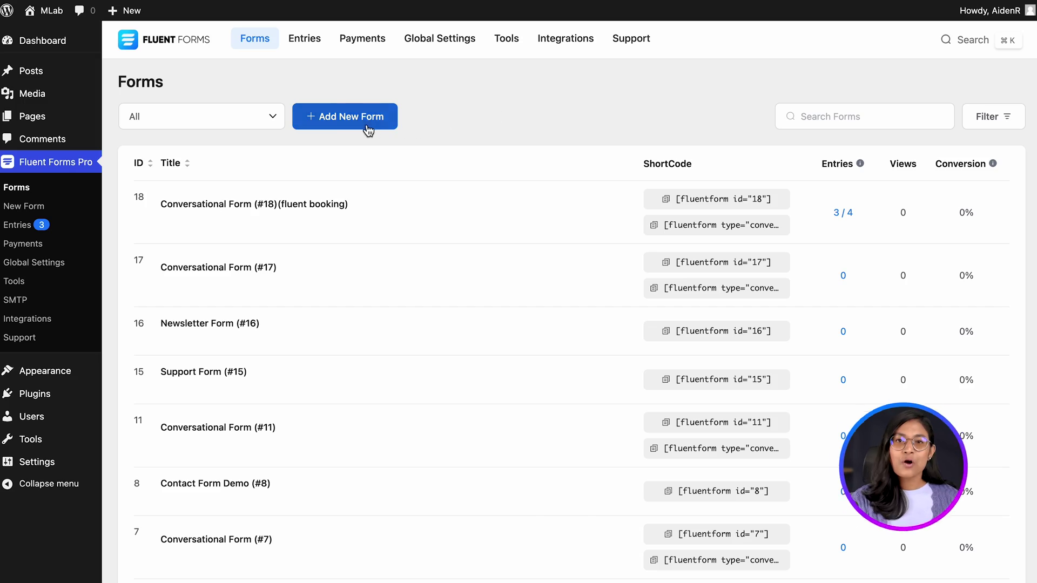
# Create a new blank form instead of a predefined template
pyautogui.click(368, 131)
pyautogui.click(427, 195)
pyautogui.scroll(-4, 426, 196)
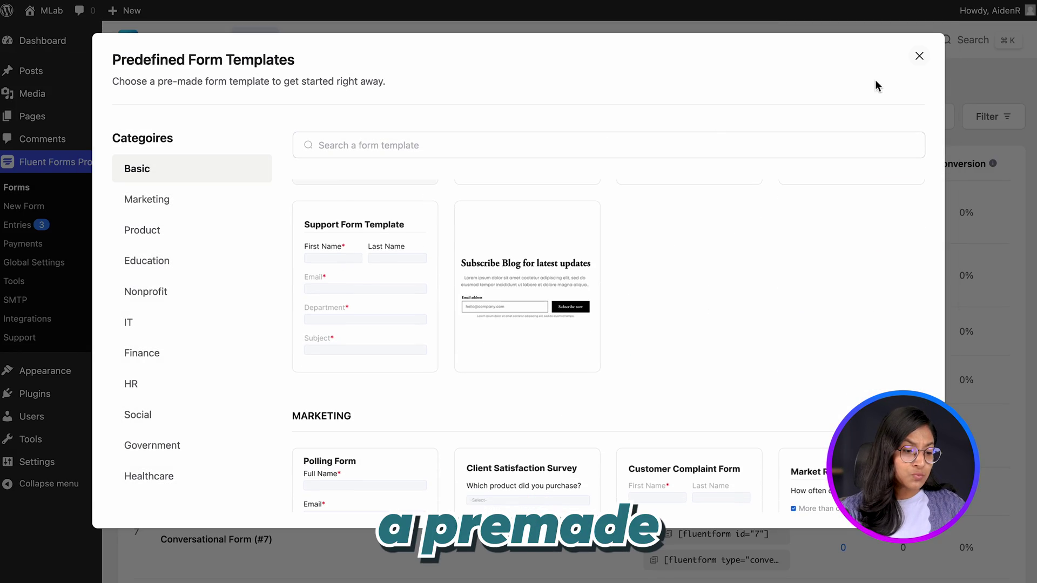
pyautogui.click(919, 56)
pyautogui.click(409, 111)
pyautogui.click(206, 208)
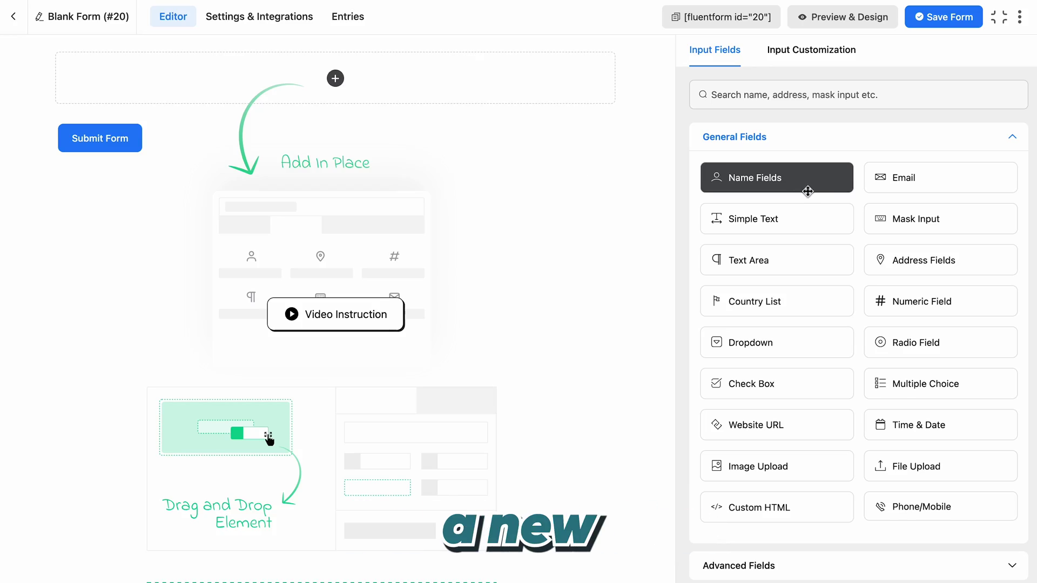
# Add Customer Name, Customer Email, Age, Gender and Write a review fields to the form
pyautogui.click(805, 192)
pyautogui.click(965, 178)
pyautogui.click(964, 304)
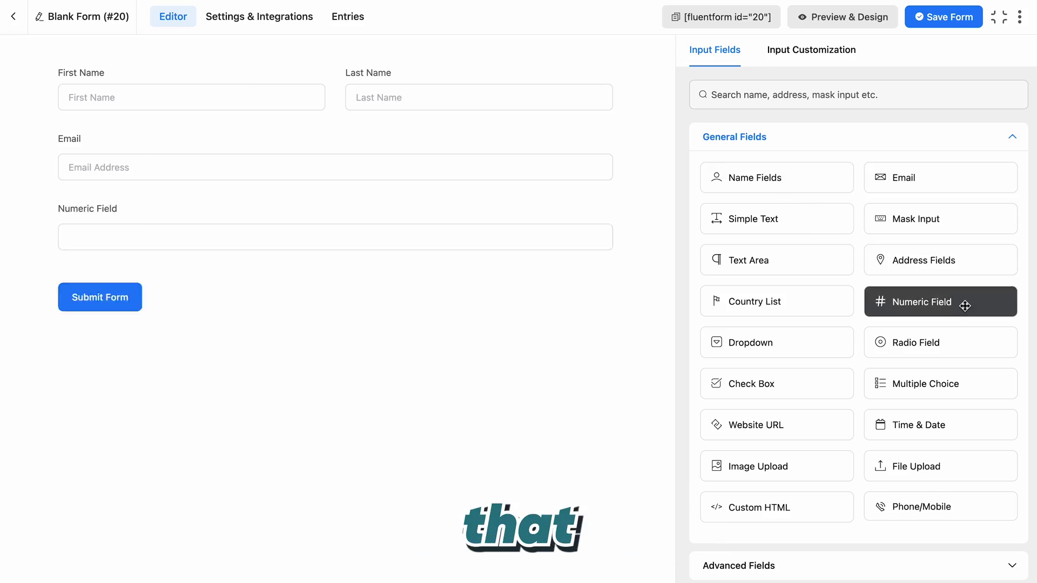
pyautogui.click(963, 338)
pyautogui.click(805, 264)
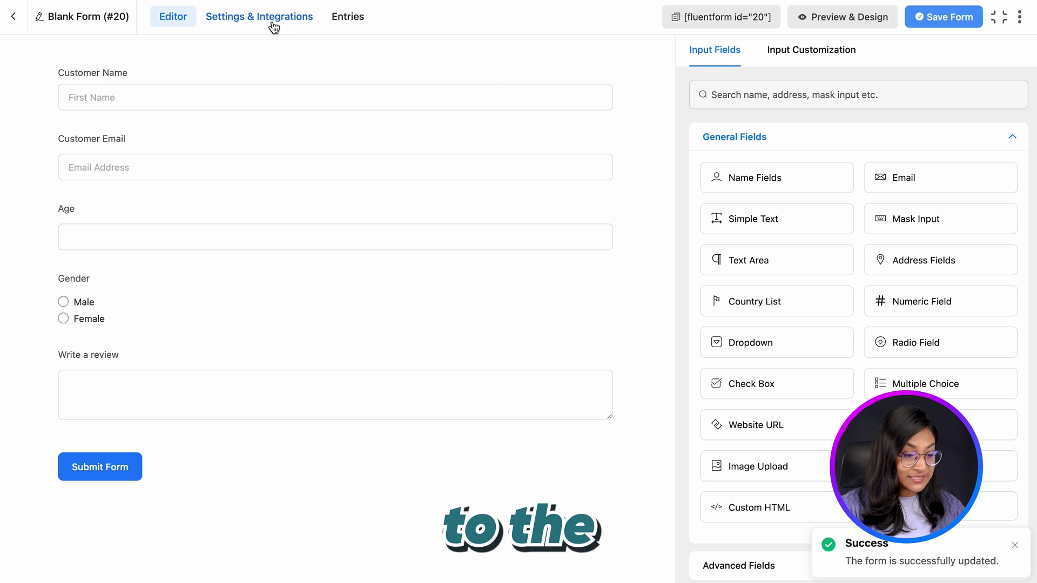
pyautogui.click(270, 21)
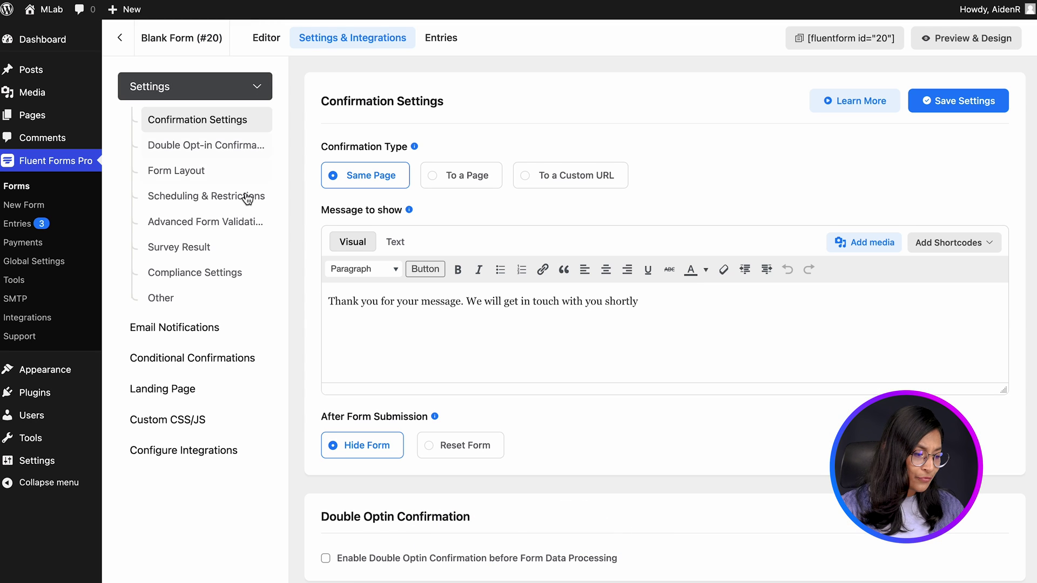
# Add a new Notion integration feed to the form
pyautogui.click(192, 448)
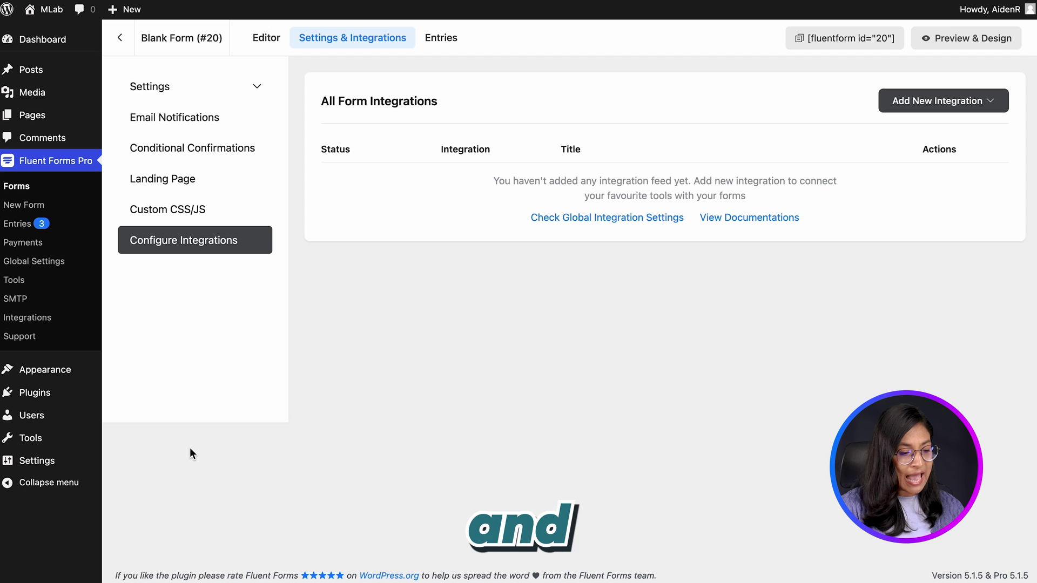
pyautogui.click(950, 110)
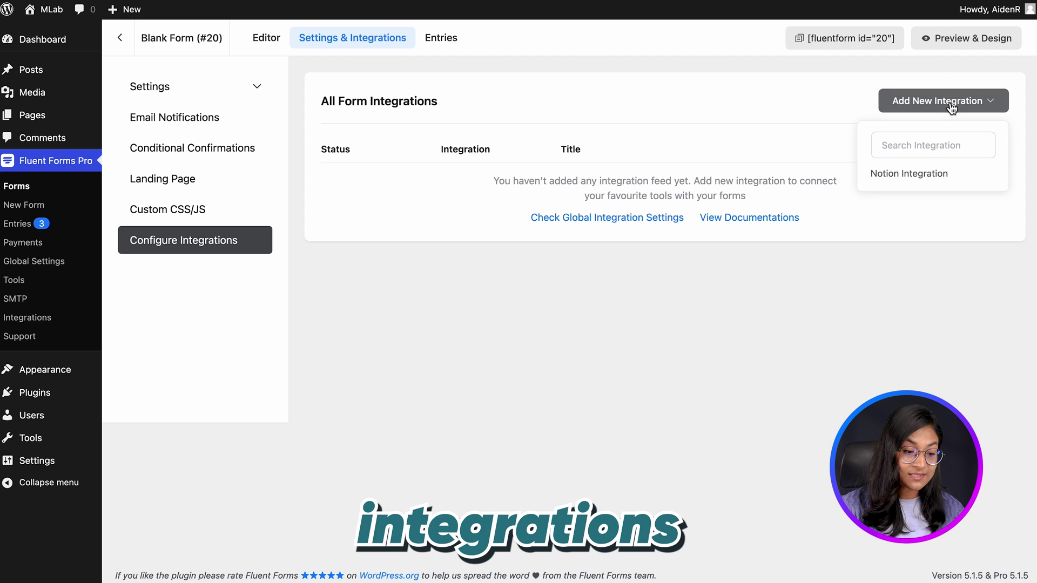
pyautogui.click(939, 175)
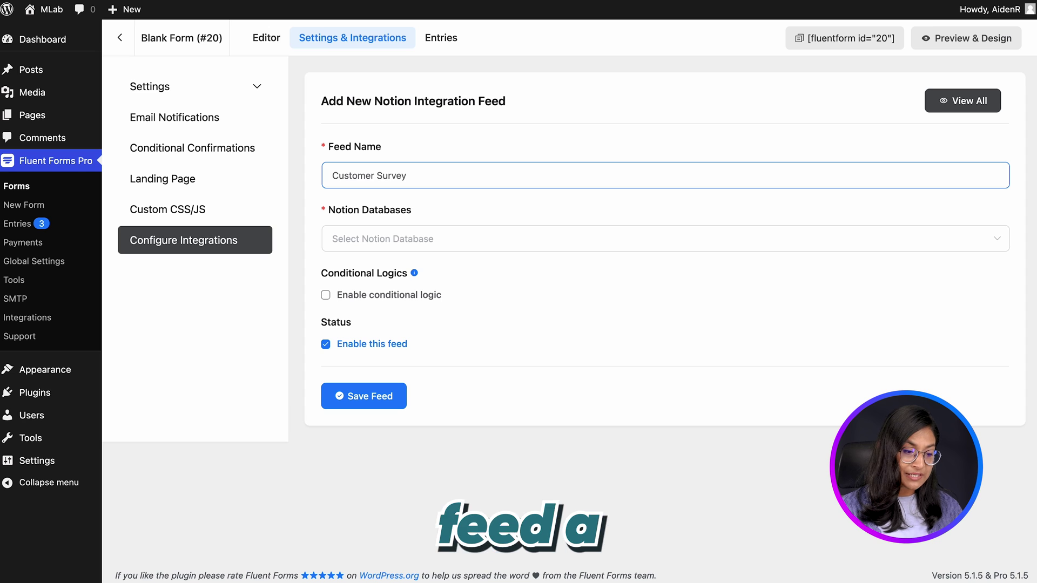
# Target the Survey Reports database and check its Review, Email, Age, Gender and Name fields
pyautogui.click(574, 231)
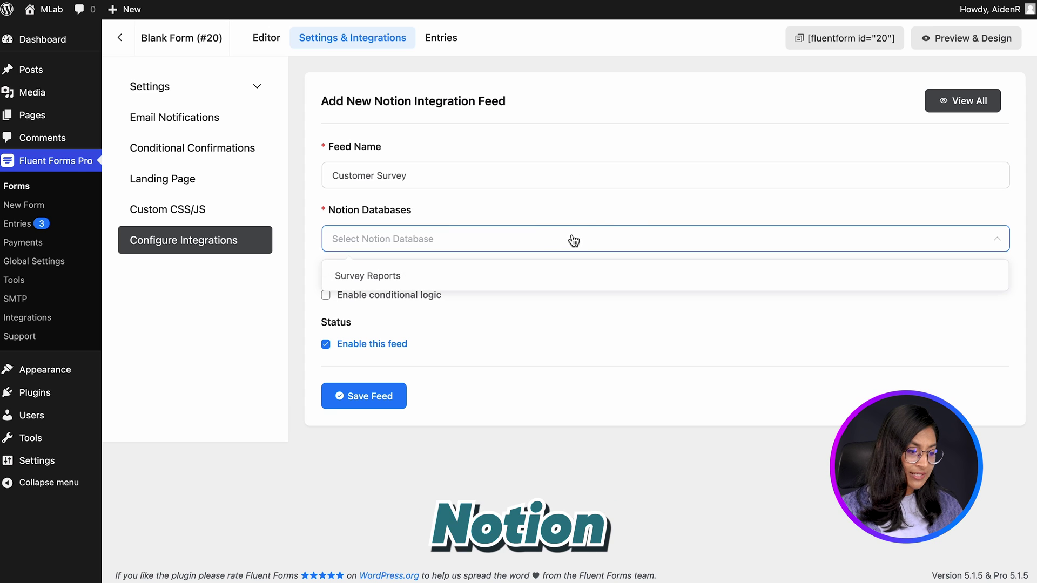
pyautogui.click(571, 284)
pyautogui.scroll(-3, 571, 285)
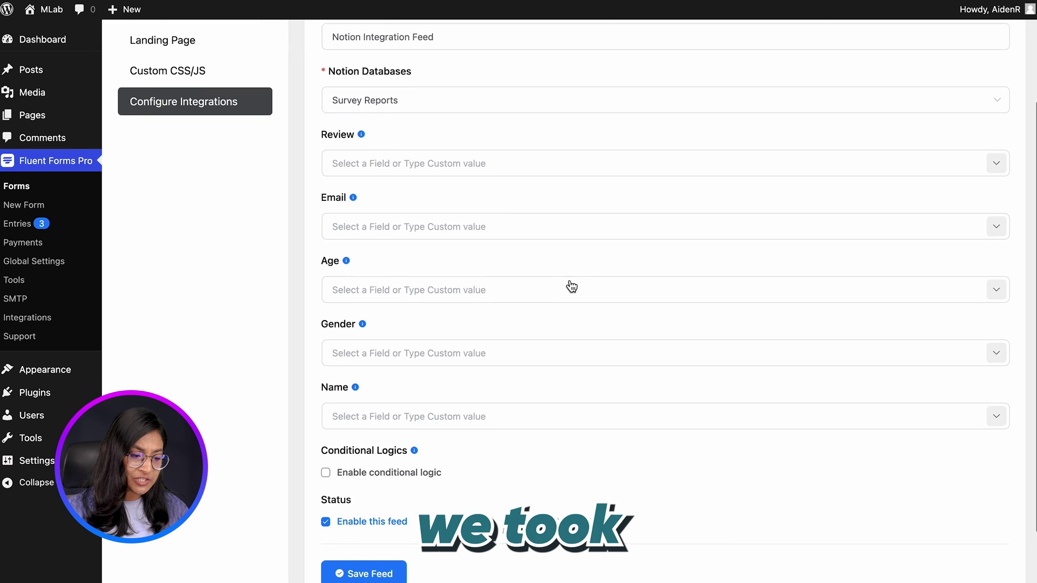
pyautogui.scroll(-1, 571, 285)
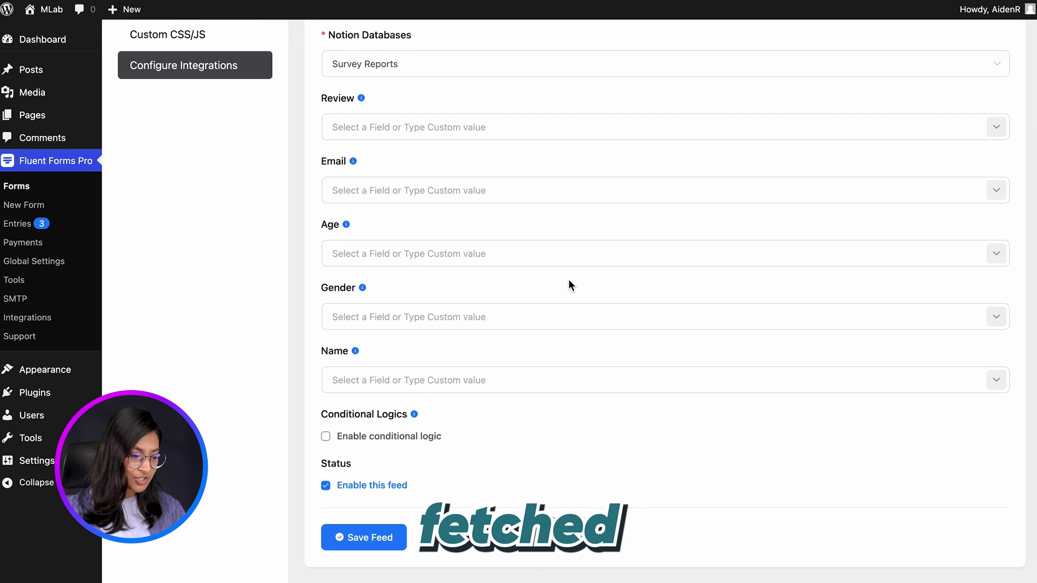
pyautogui.scroll(4, 569, 279)
# Map Review, Email, Age, Gender and Name to Write a review, Customer Email, Age, Gender and first name
pyautogui.click(595, 302)
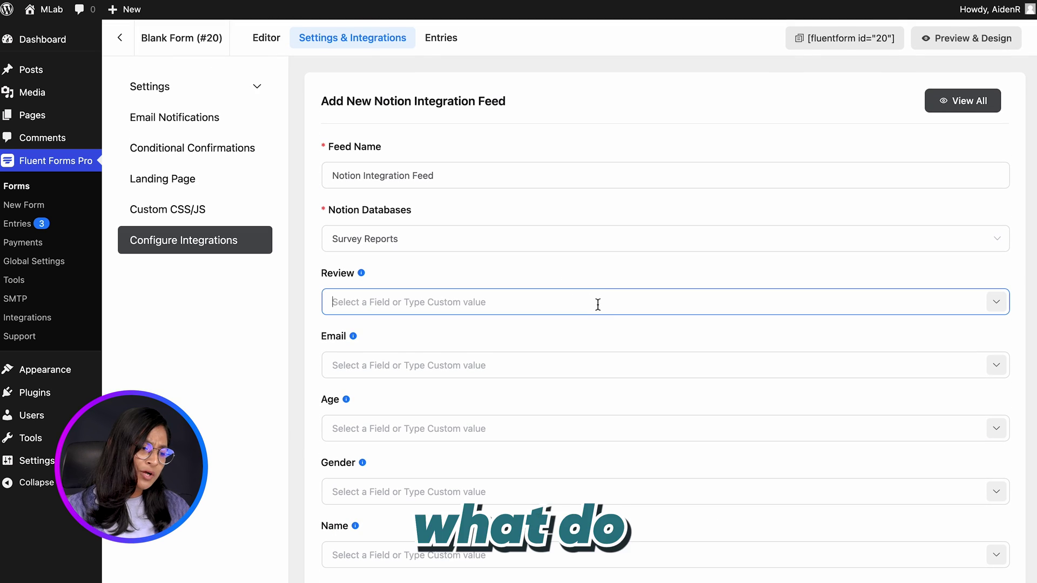
pyautogui.click(997, 302)
pyautogui.click(965, 439)
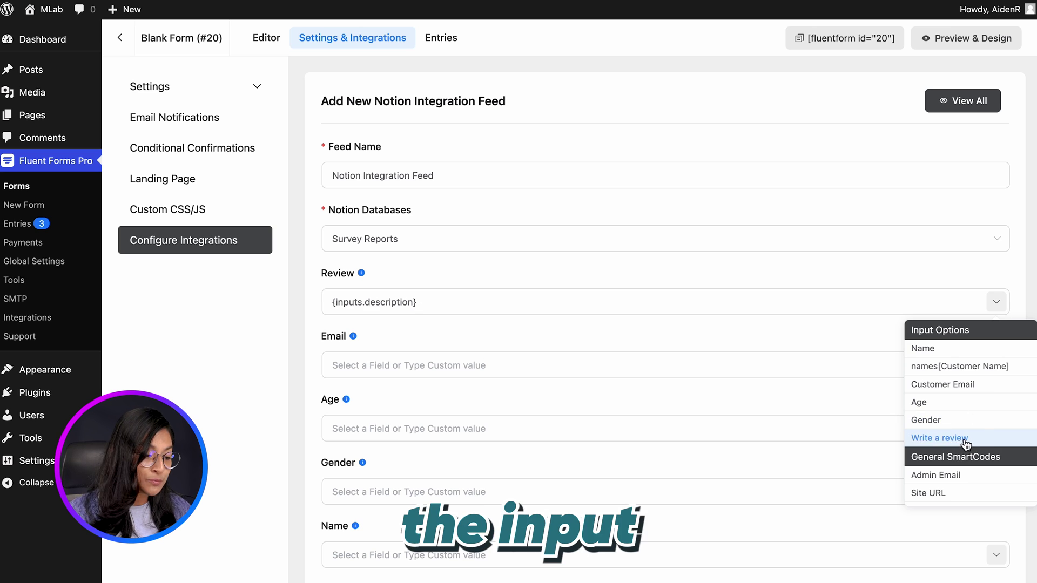
pyautogui.click(997, 365)
pyautogui.click(934, 447)
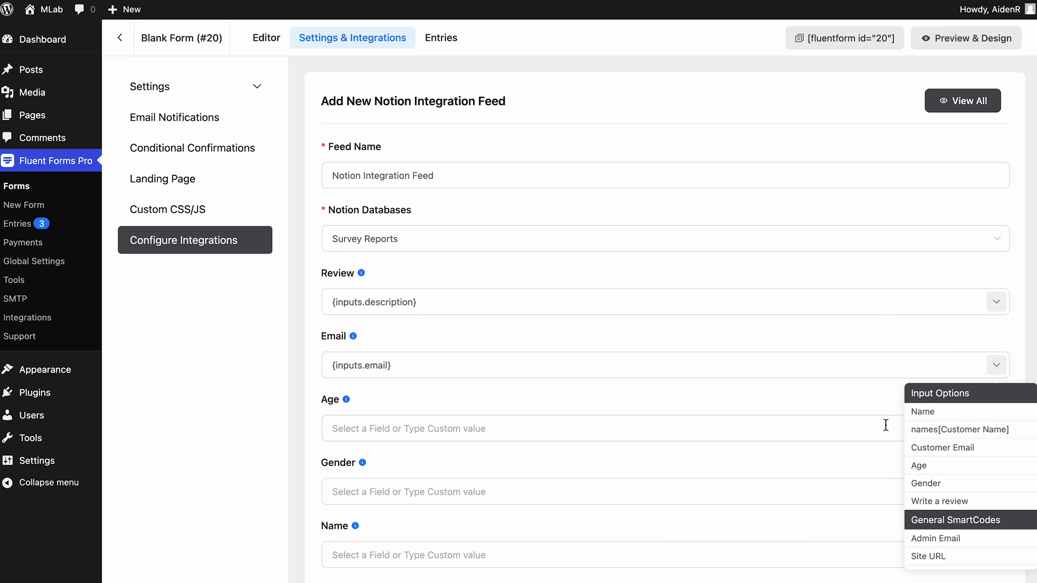
pyautogui.click(996, 429)
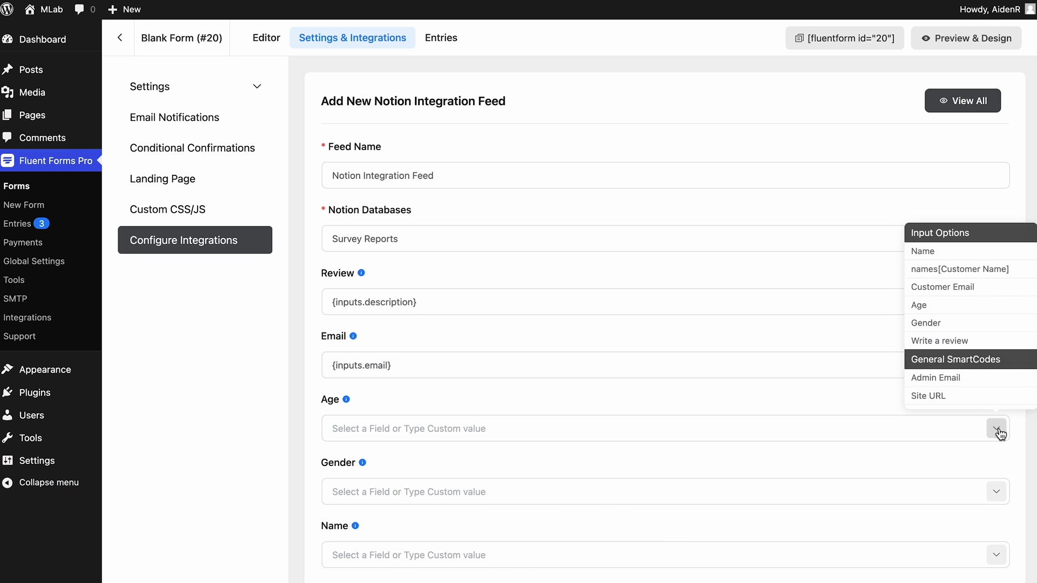
pyautogui.click(924, 308)
pyautogui.scroll(-3, 815, 400)
pyautogui.click(997, 312)
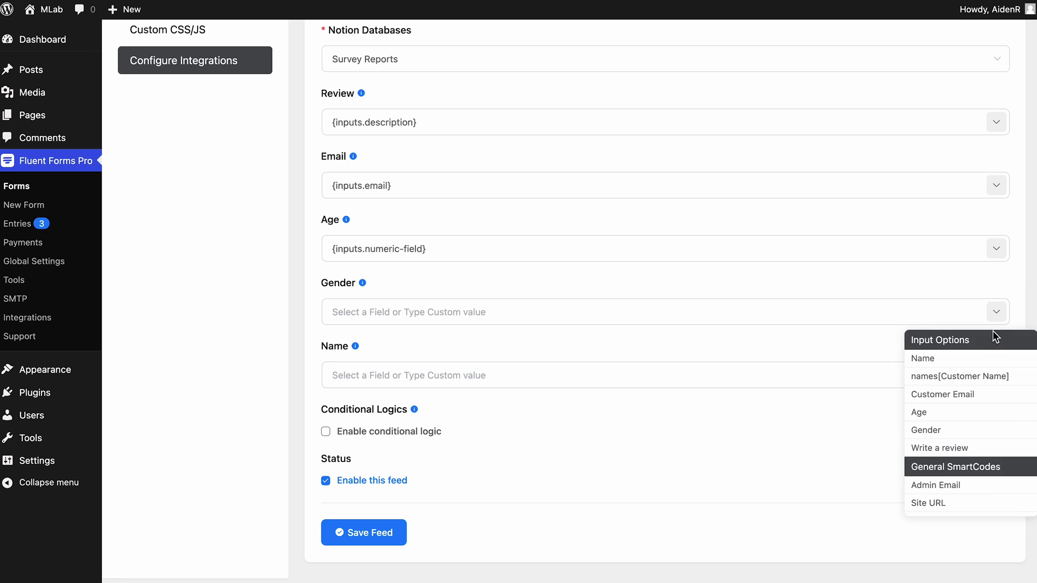
pyautogui.click(997, 375)
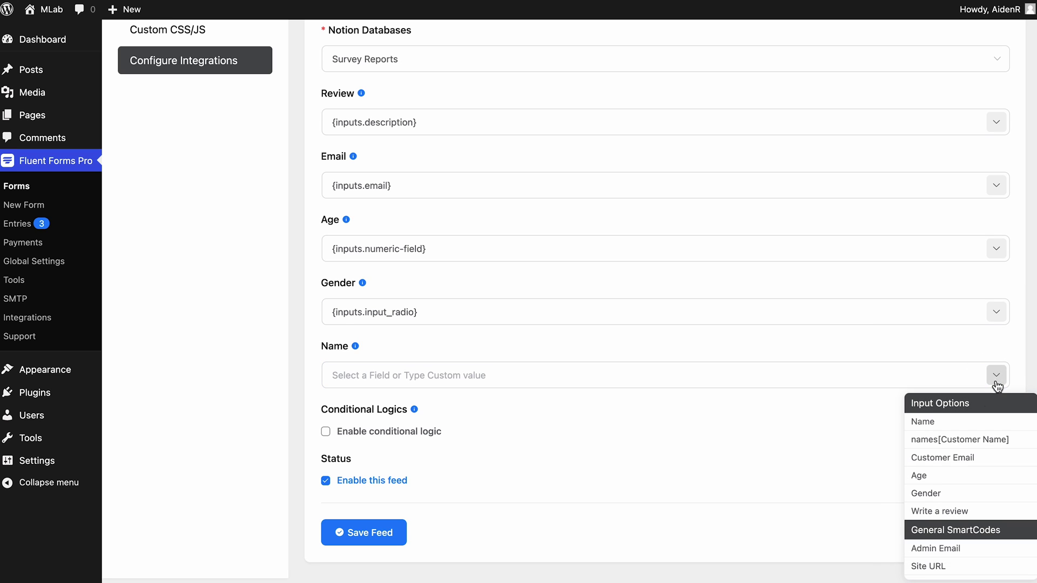
pyautogui.click(786, 444)
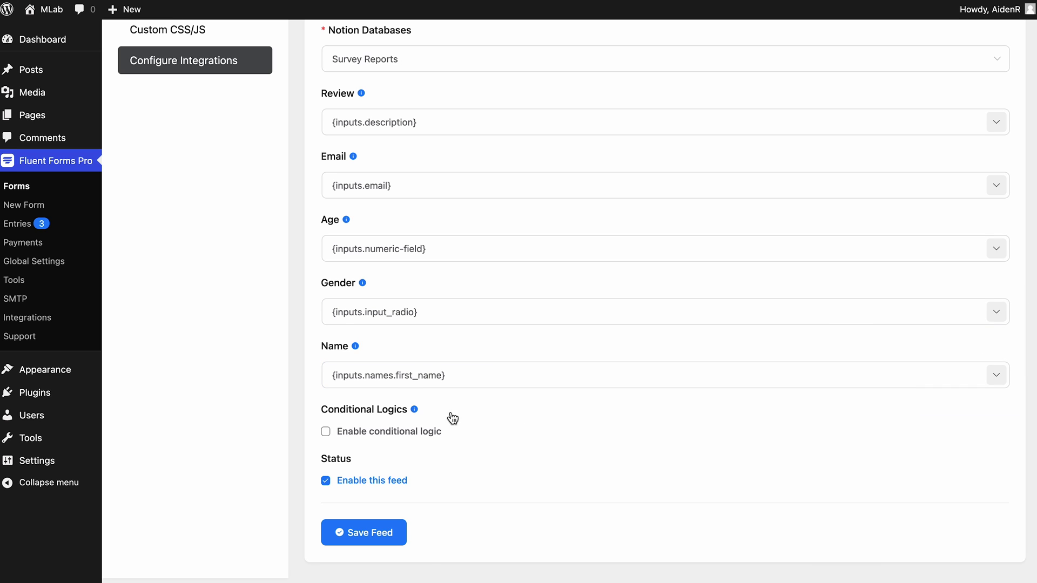
# Leave conditional logic off and save the Notion feed
pyautogui.click(329, 440)
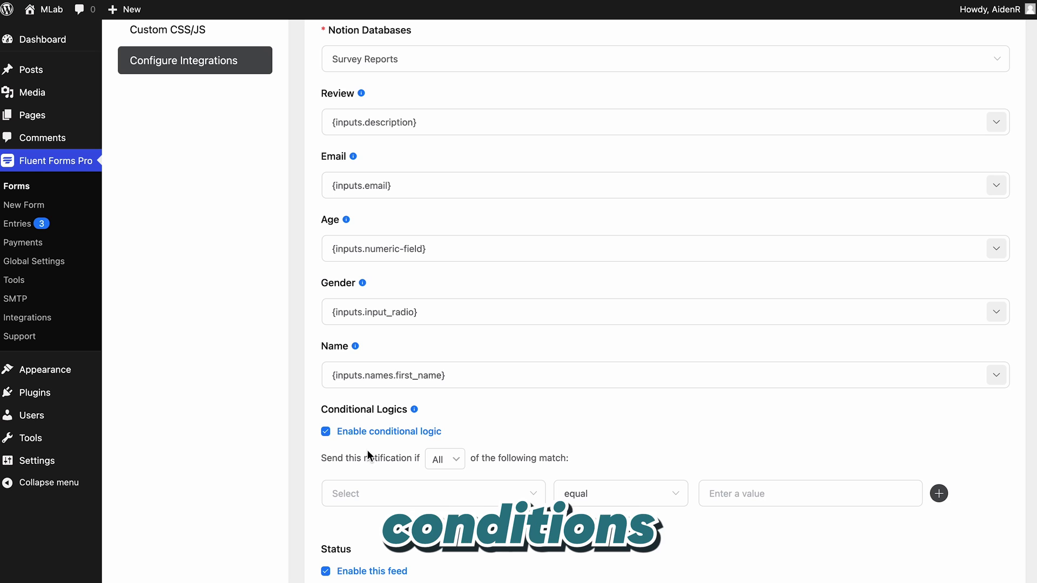
pyautogui.click(326, 431)
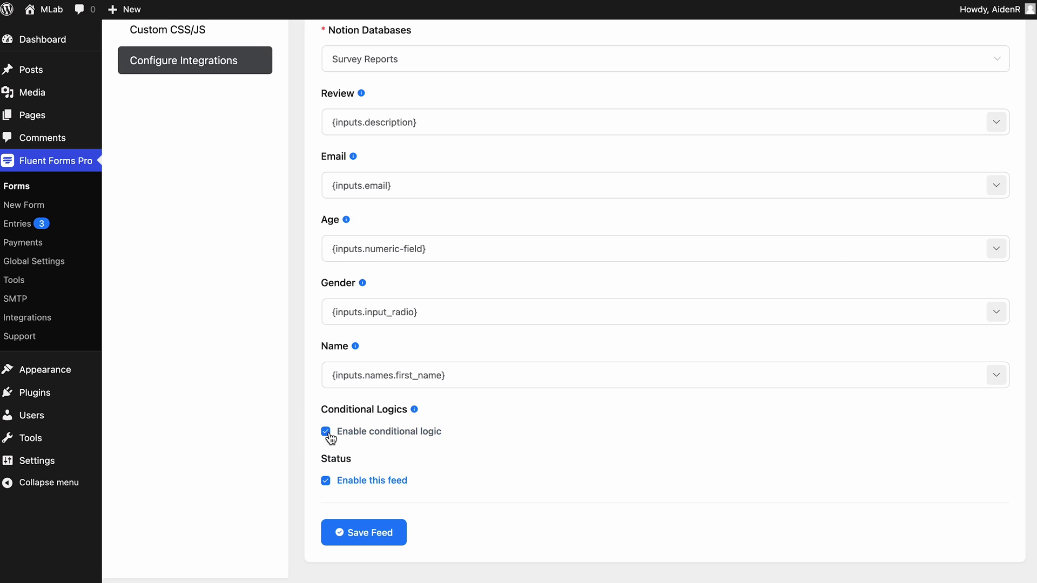
pyautogui.click(326, 481)
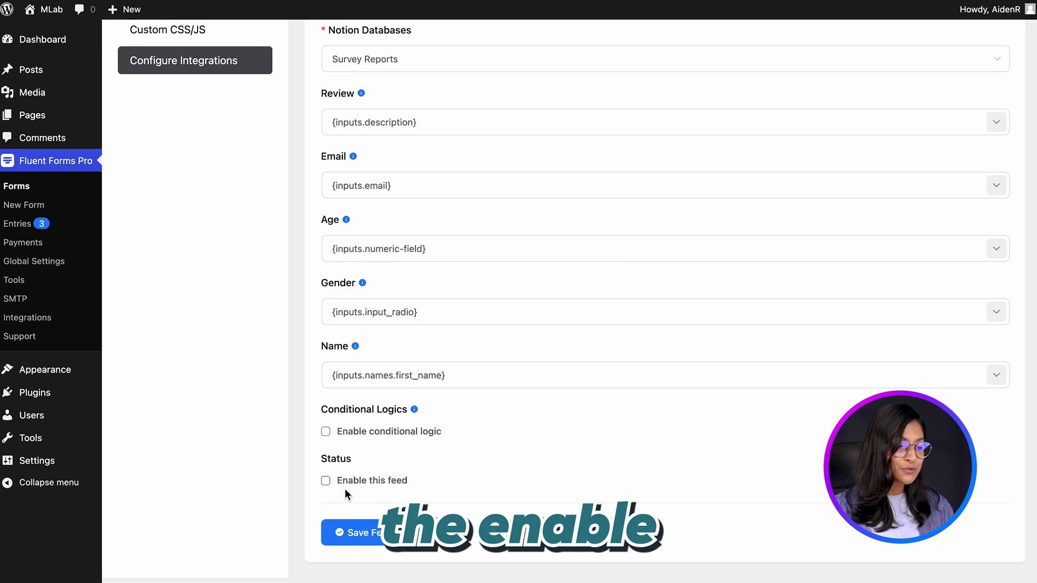
pyautogui.click(371, 533)
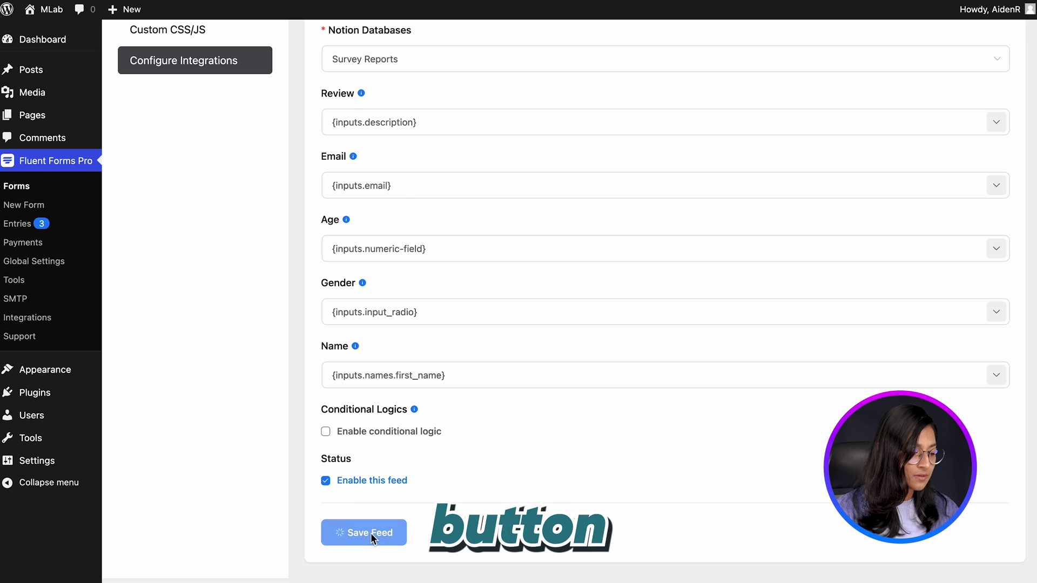
# Submit a test response (age 28, Male, pasted review) from the preview and view its entry
pyautogui.click(963, 48)
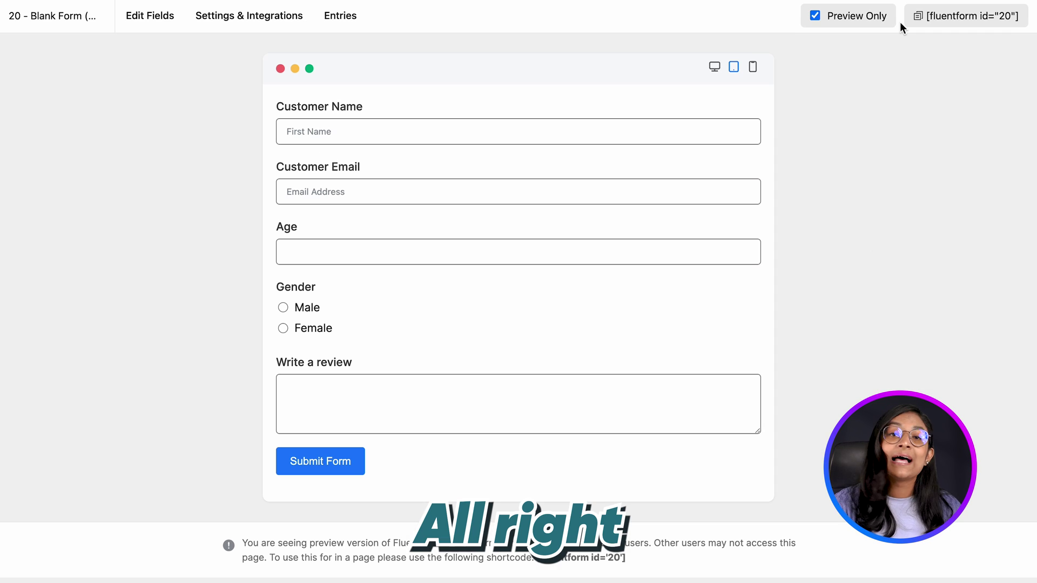
pyautogui.click(625, 137)
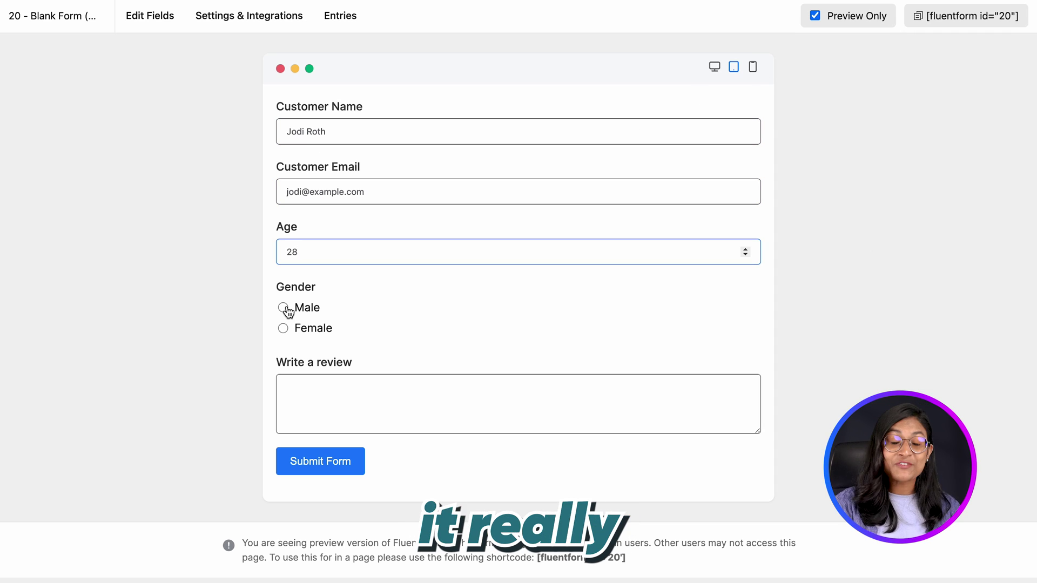
pyautogui.click(366, 399)
pyautogui.write('"Fantastic experience! The product is top-notch, and the customer service is exceptional. Highly recommend for a delightful shopping experience."')
pyautogui.click(322, 468)
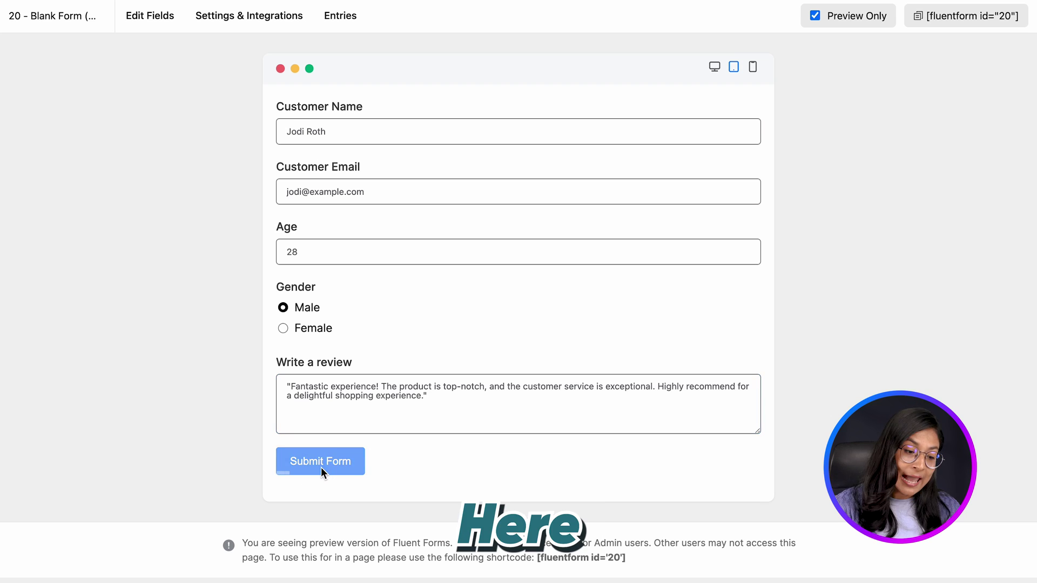
pyautogui.click(342, 17)
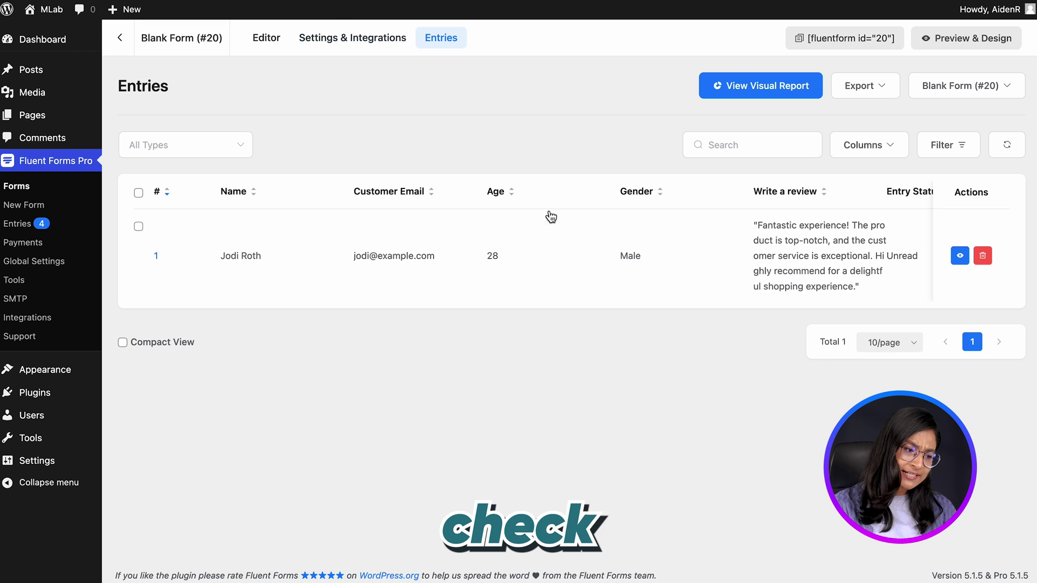
pyautogui.click(958, 255)
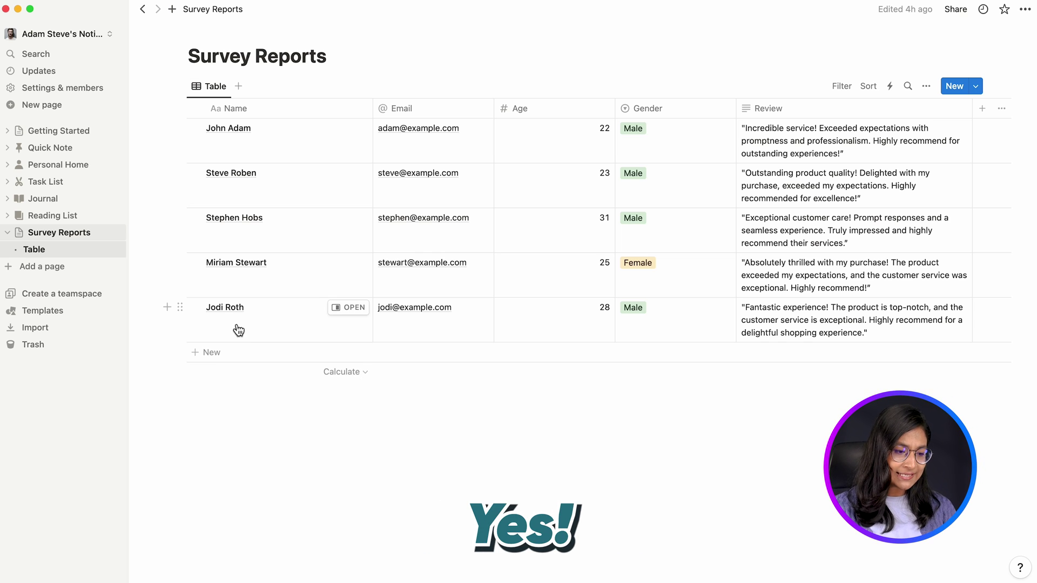
# Open the new Survey Reports row to inspect email, age 28, Male and review, then close it
pyautogui.click(355, 309)
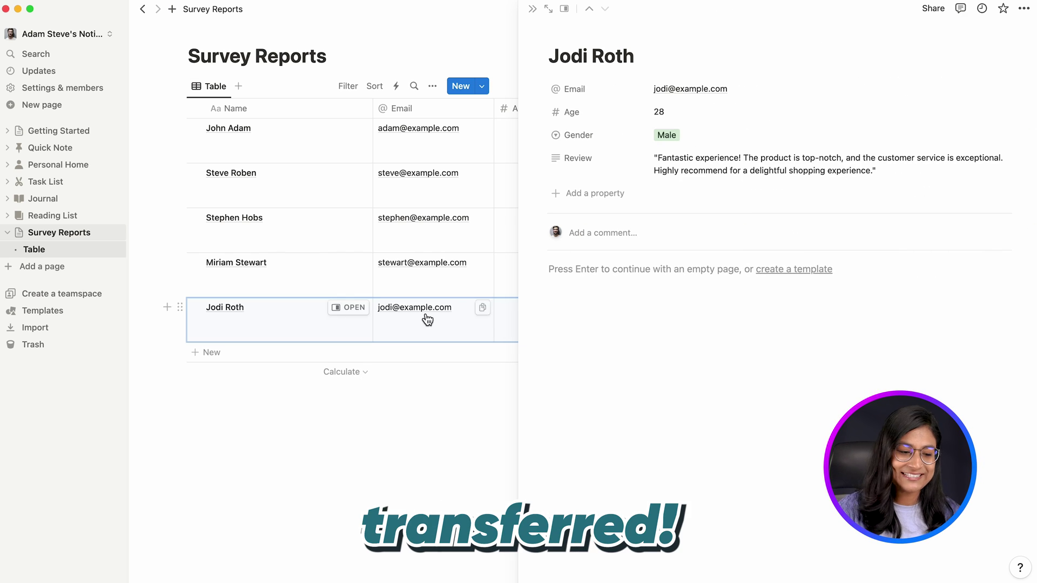
pyautogui.click(457, 425)
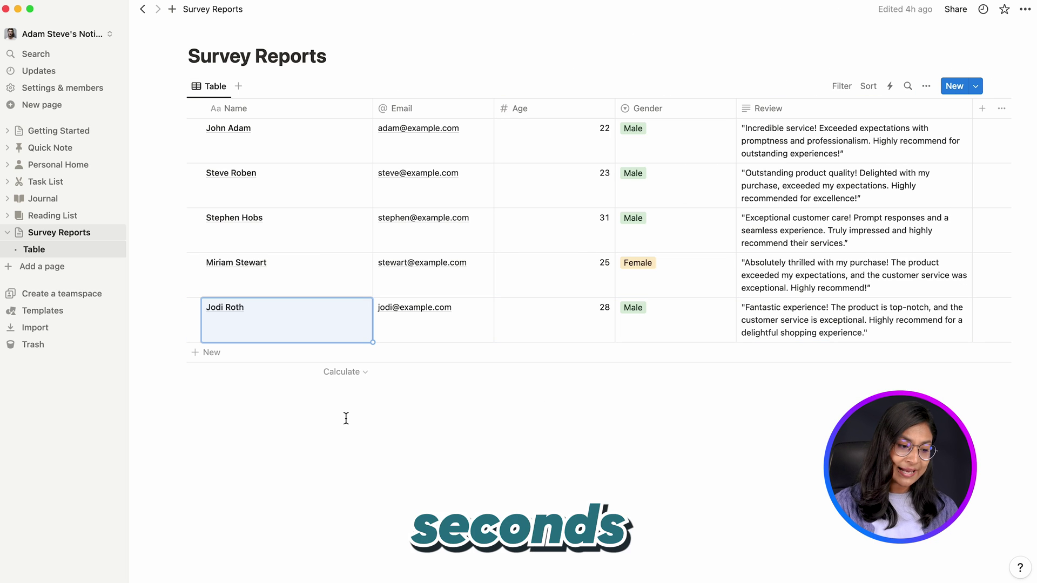